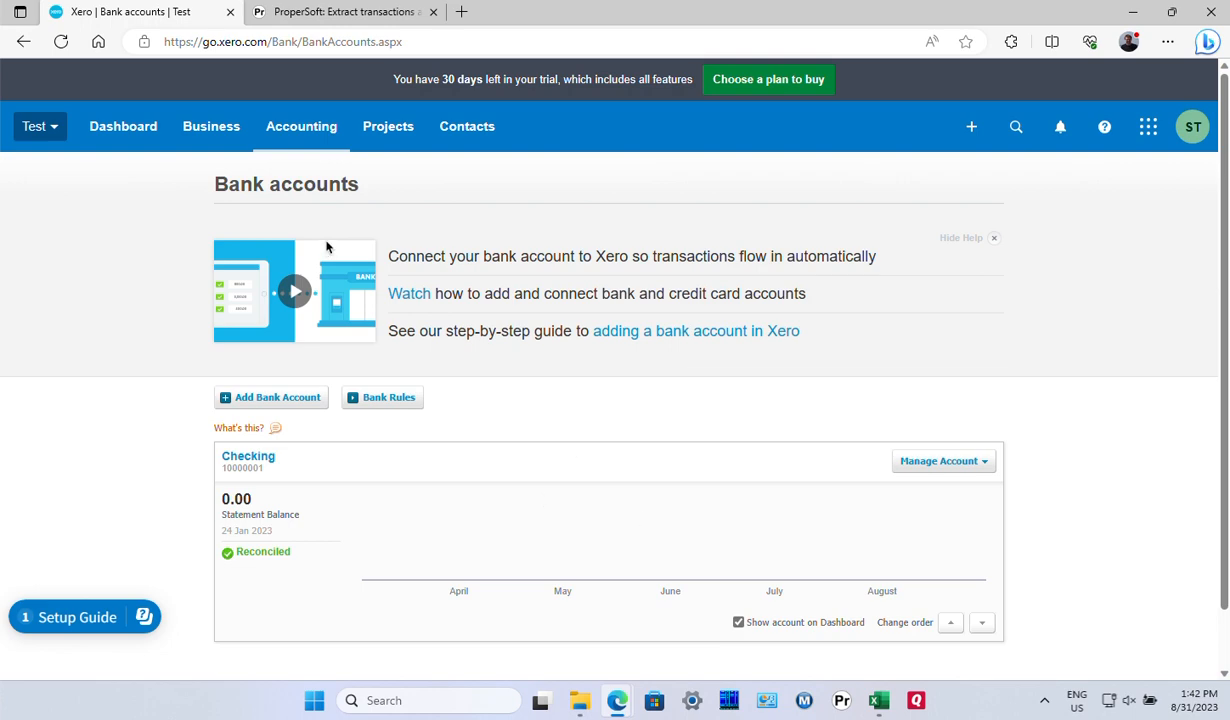
Switch to ProperConvert and open sample.csv from the Downloads folder
click(322, 14)
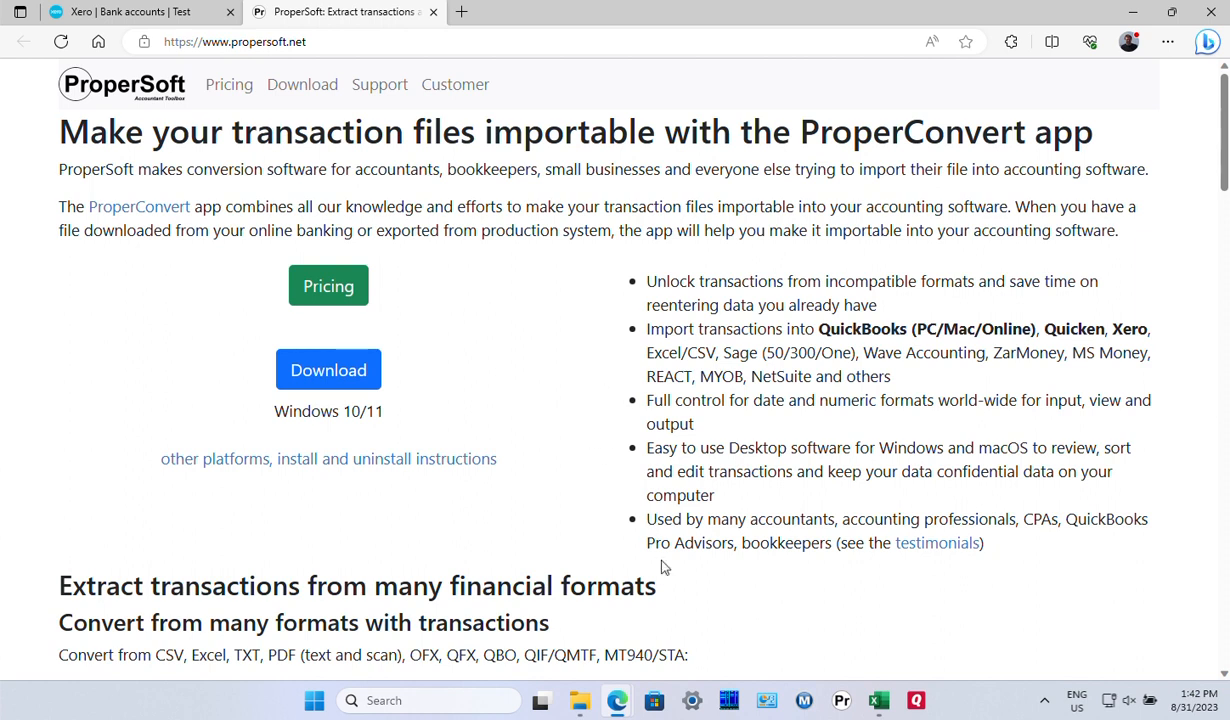
click(842, 700)
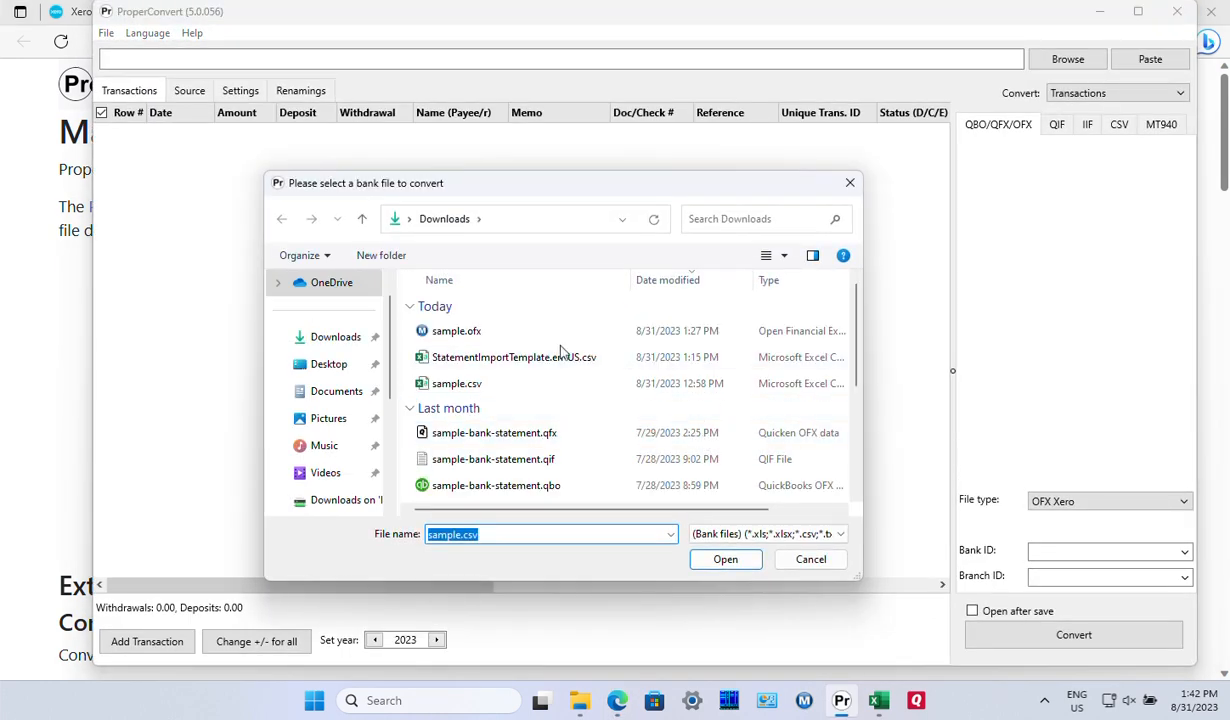
click(468, 388)
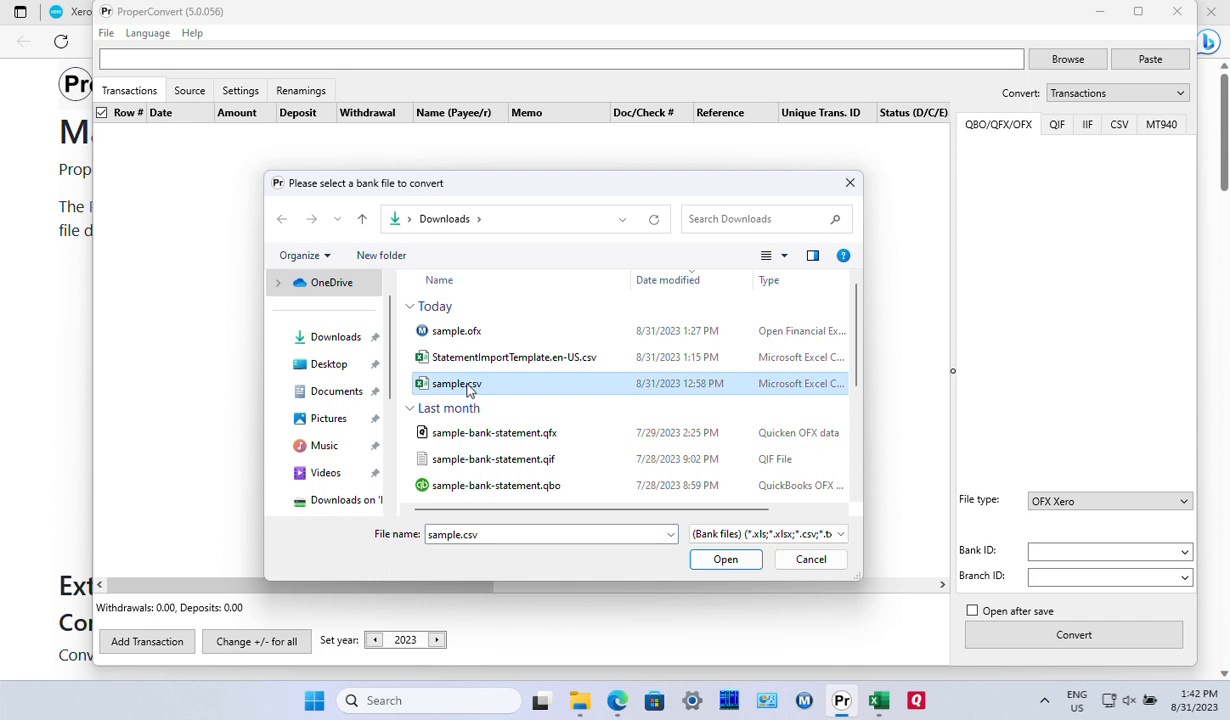
click(715, 561)
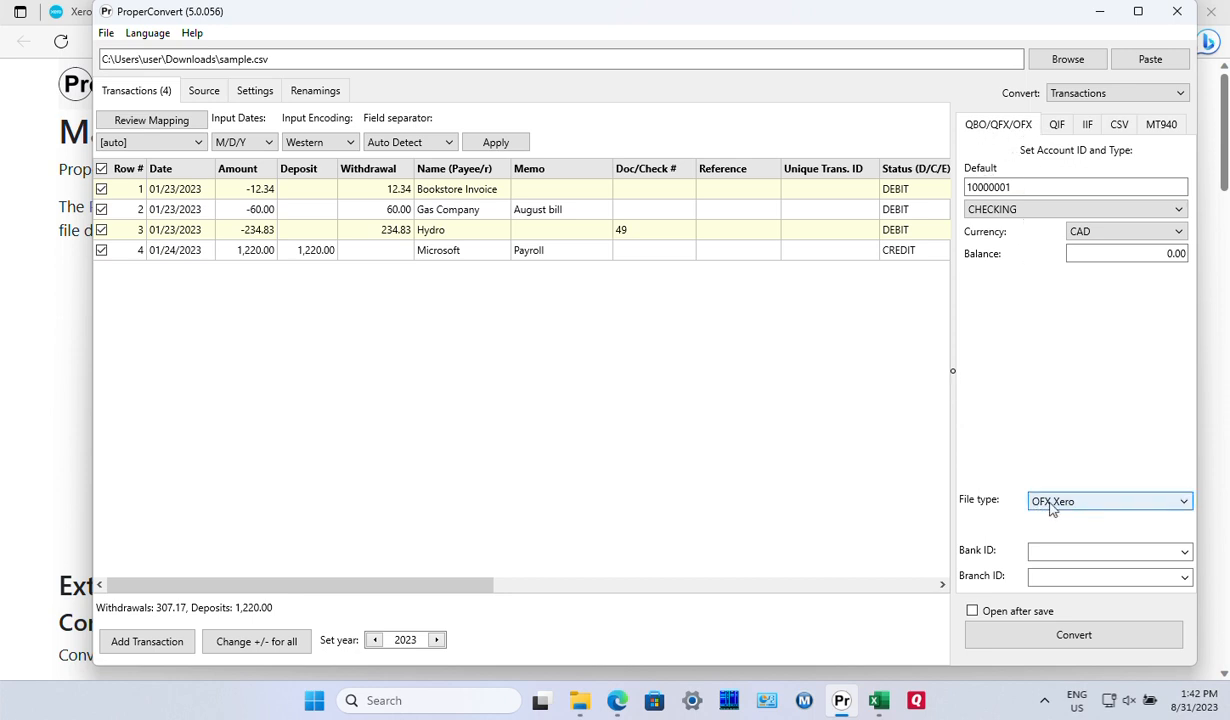
Choose OFX Xero as the output file type for the conversion
click(1087, 510)
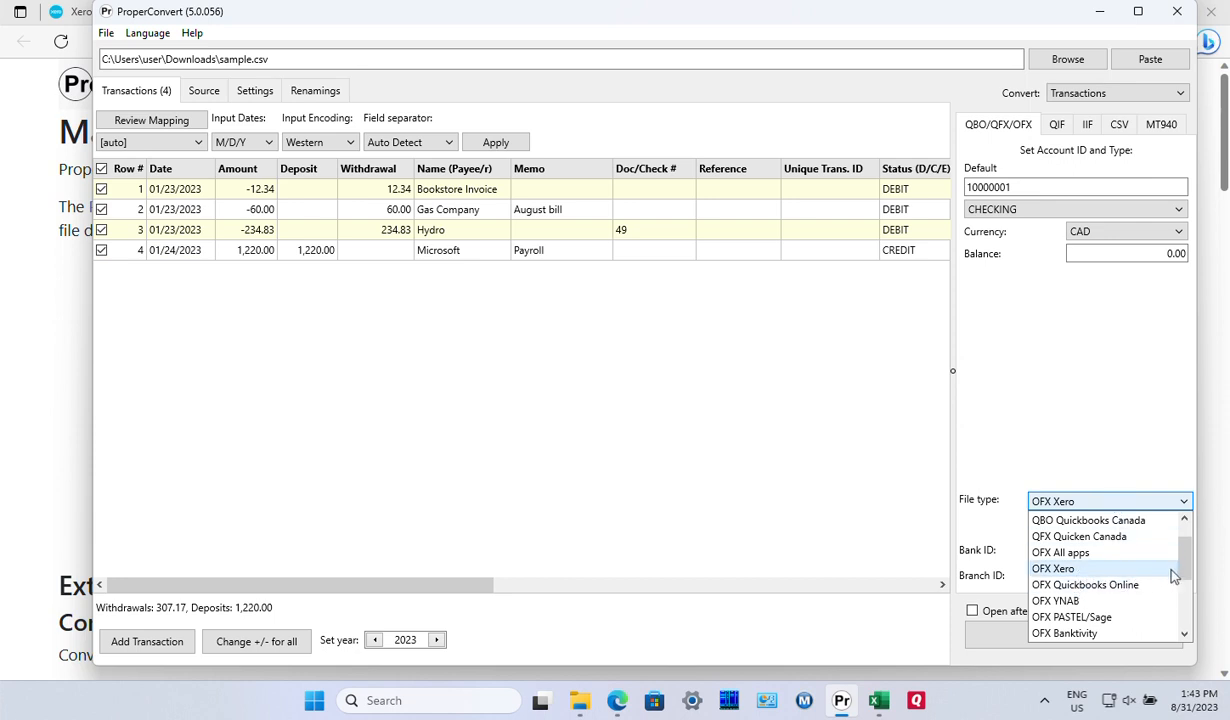
mouse_move(1184, 563)
mouse_down()
mouse_move(1186, 552)
mouse_move(1185, 570)
mouse_up()
click(1105, 547)
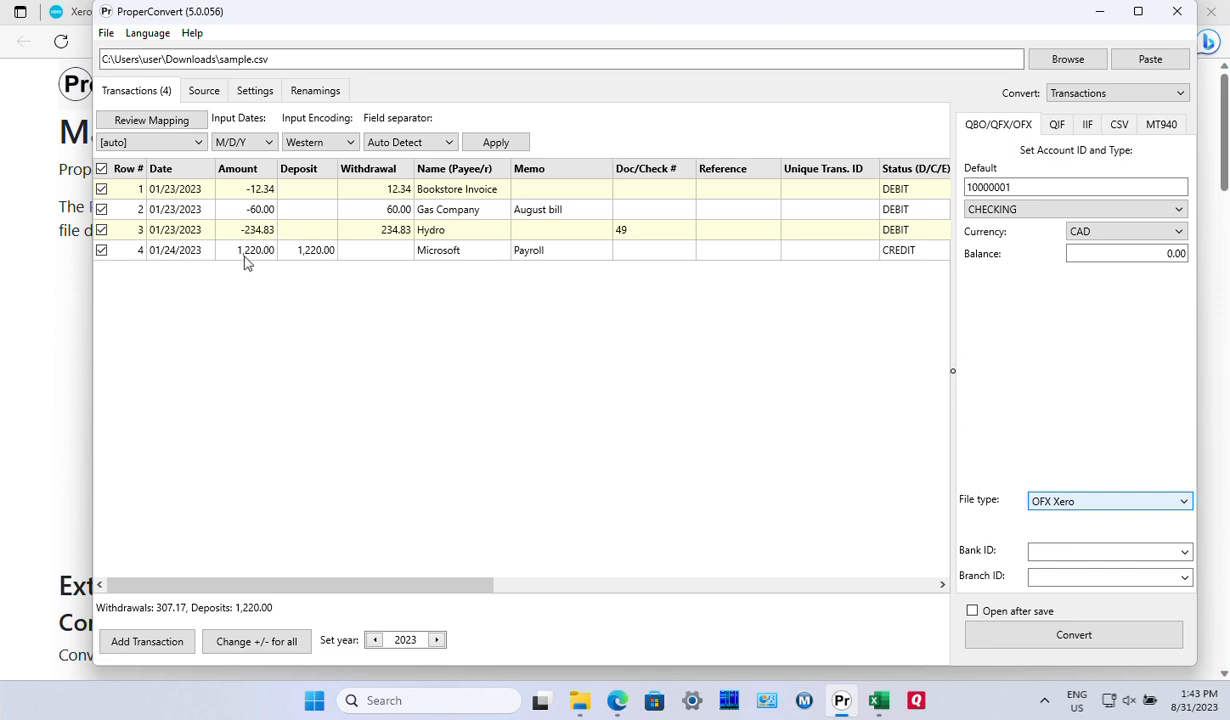
Inspect the raw source text of sample.csv and review its column mapping without saving any mapping changes
click(202, 91)
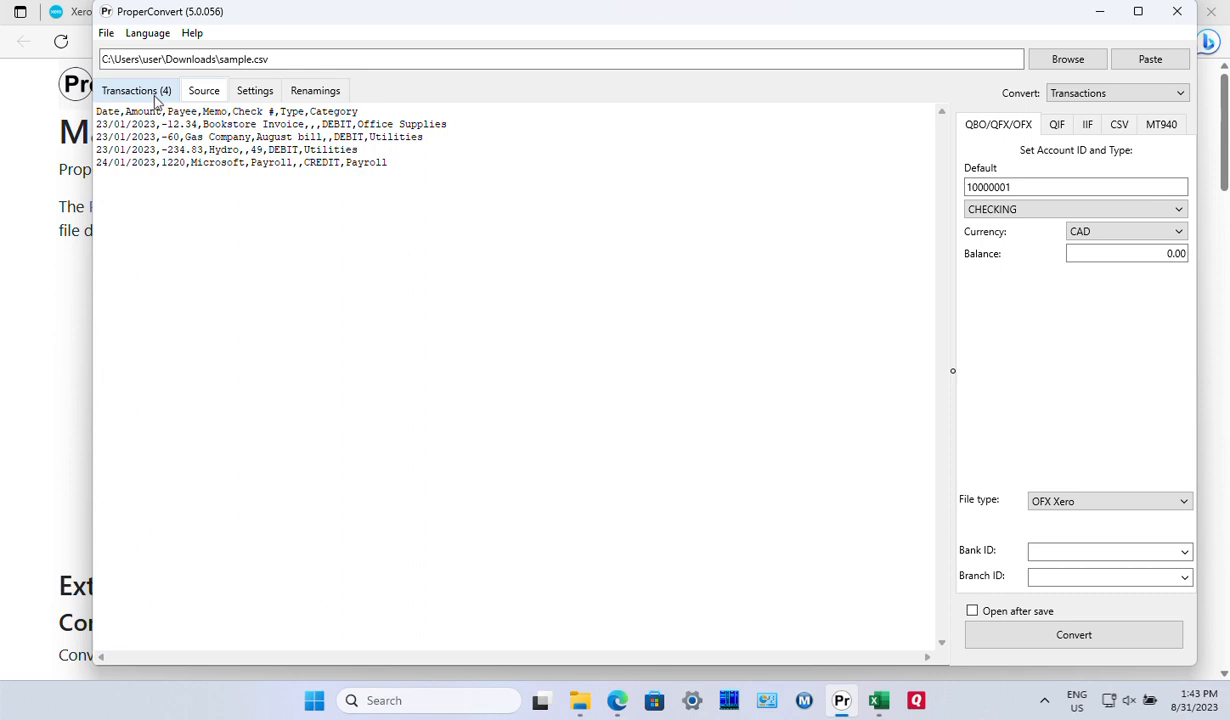
click(155, 95)
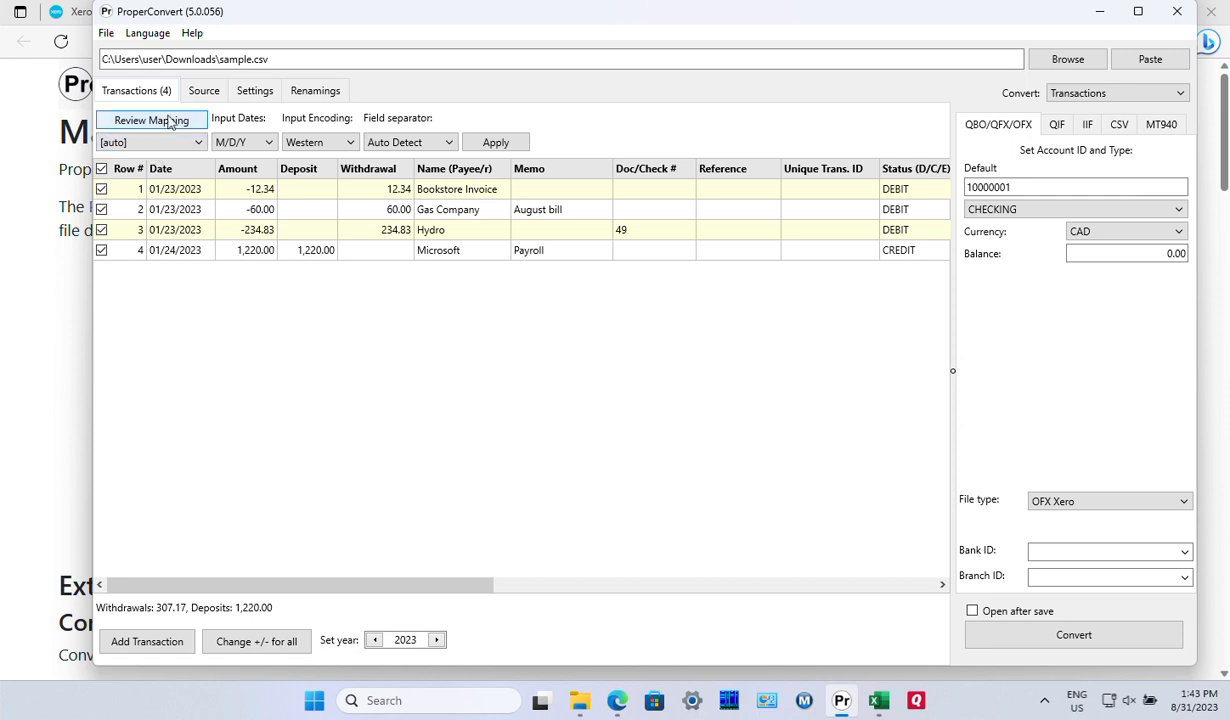
click(163, 121)
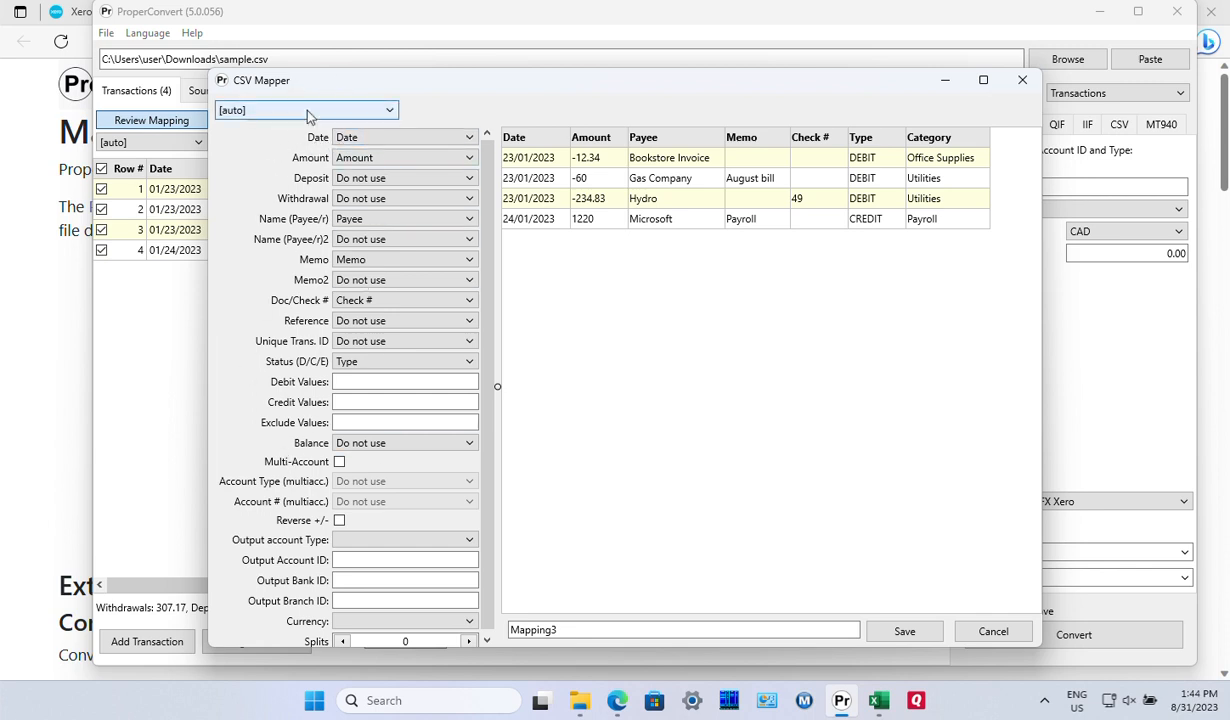
click(396, 142)
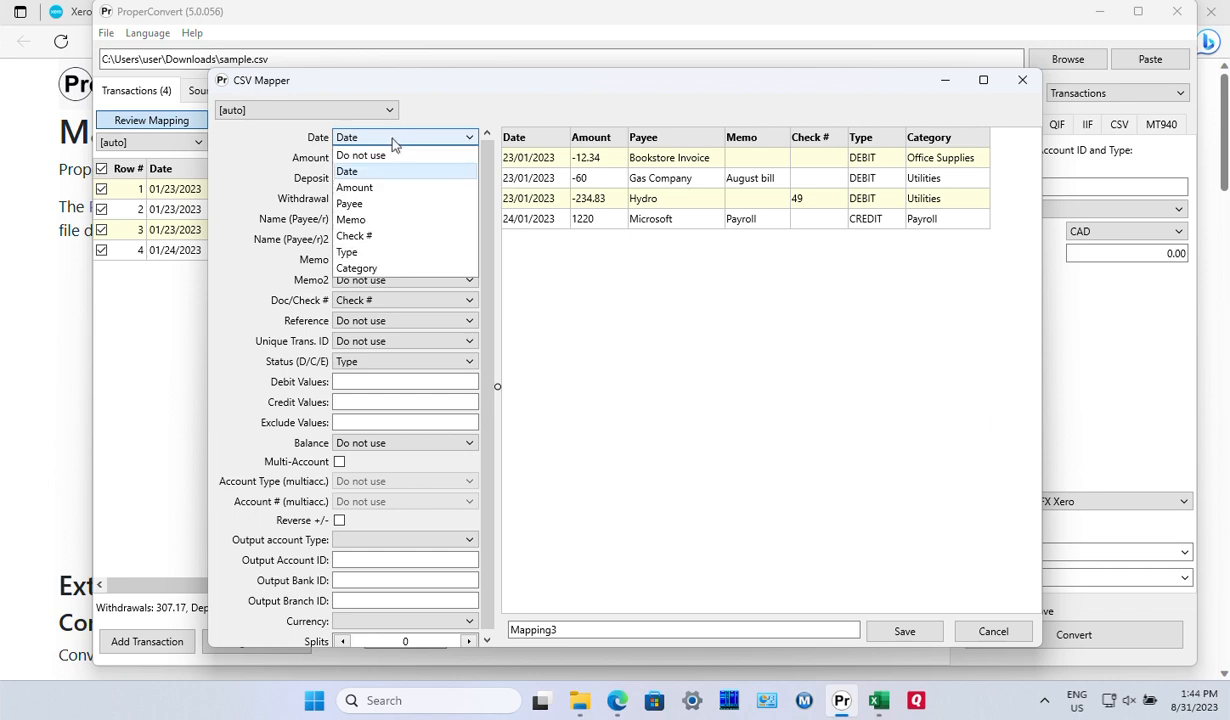
click(284, 130)
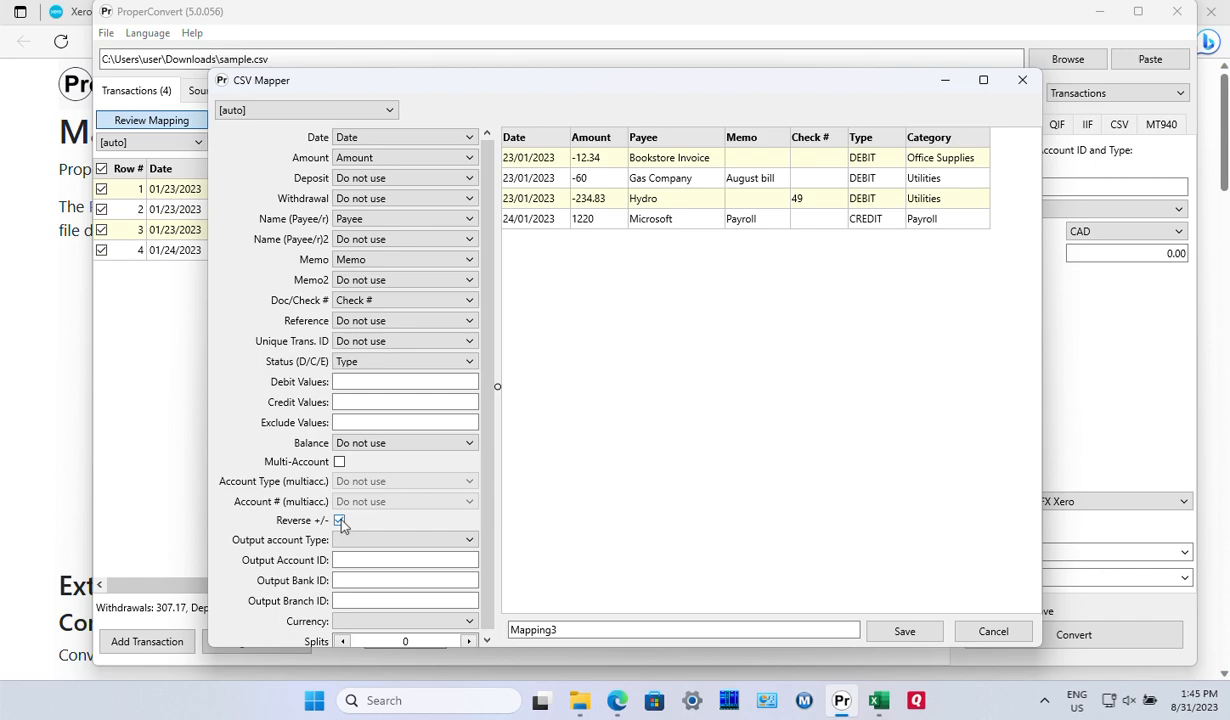
click(993, 631)
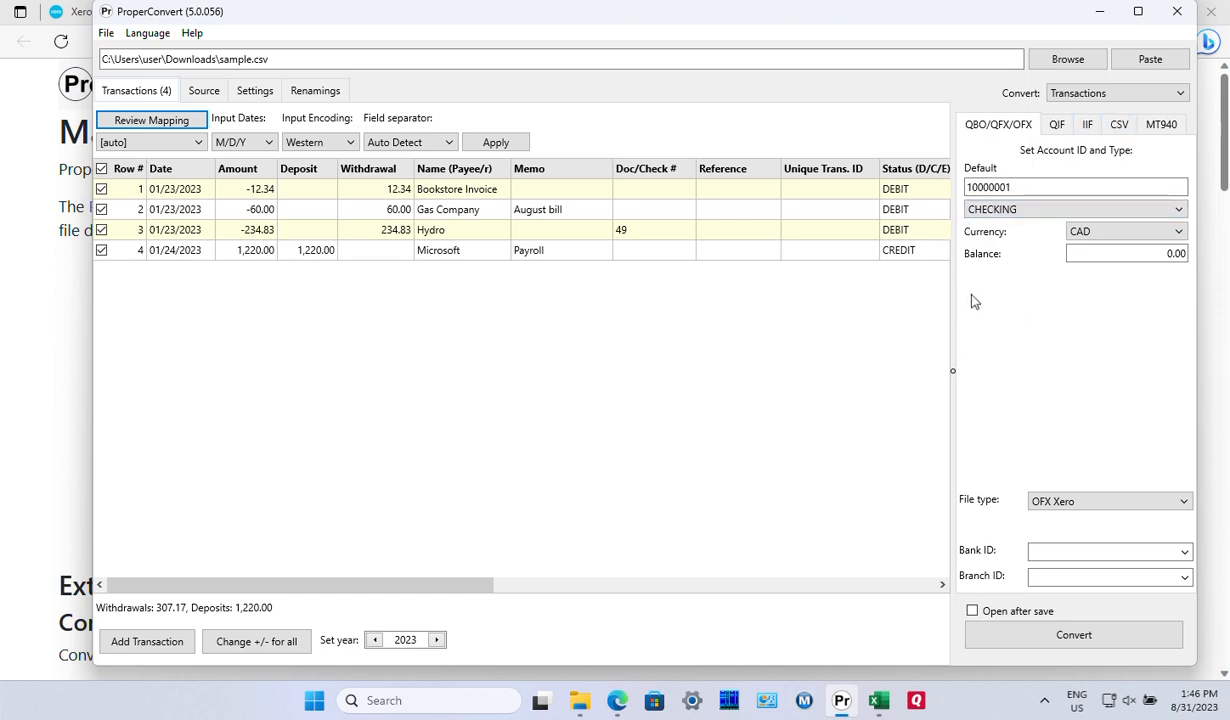
Check the Checking account in Xero against the account ID and account type options in ProperConvert
click(55, 403)
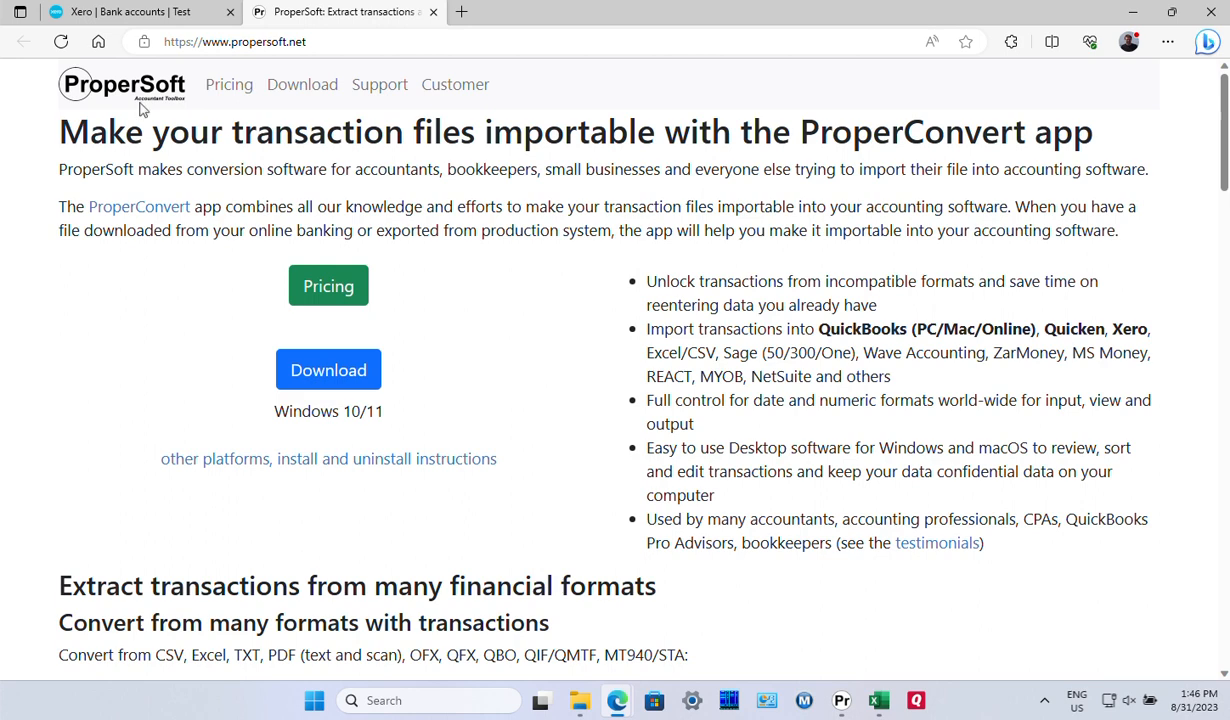
click(155, 13)
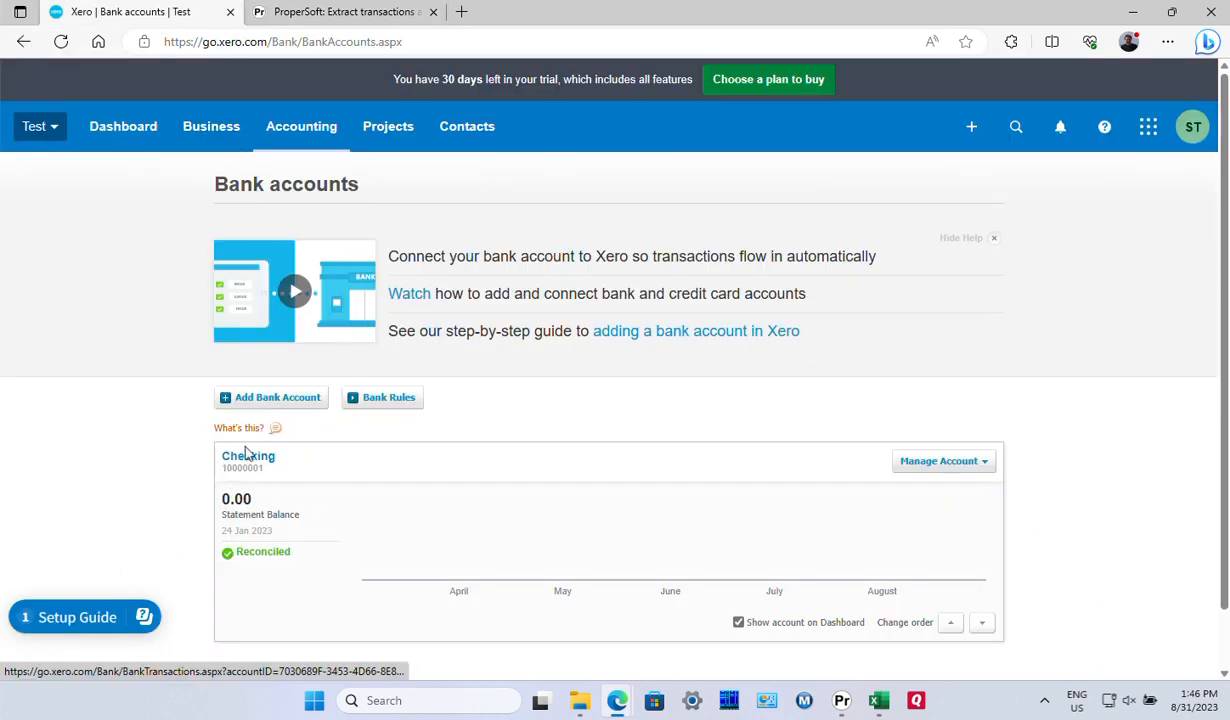
mouse_move(593, 561)
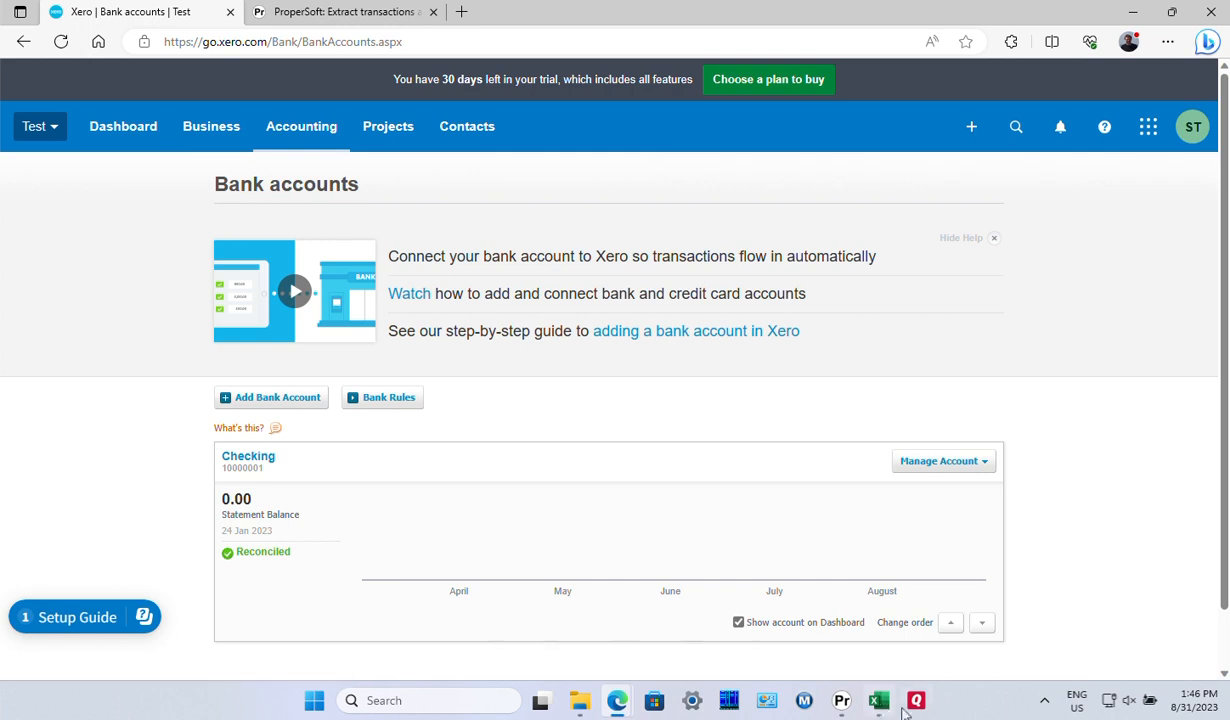
mouse_move(842, 700)
click(836, 637)
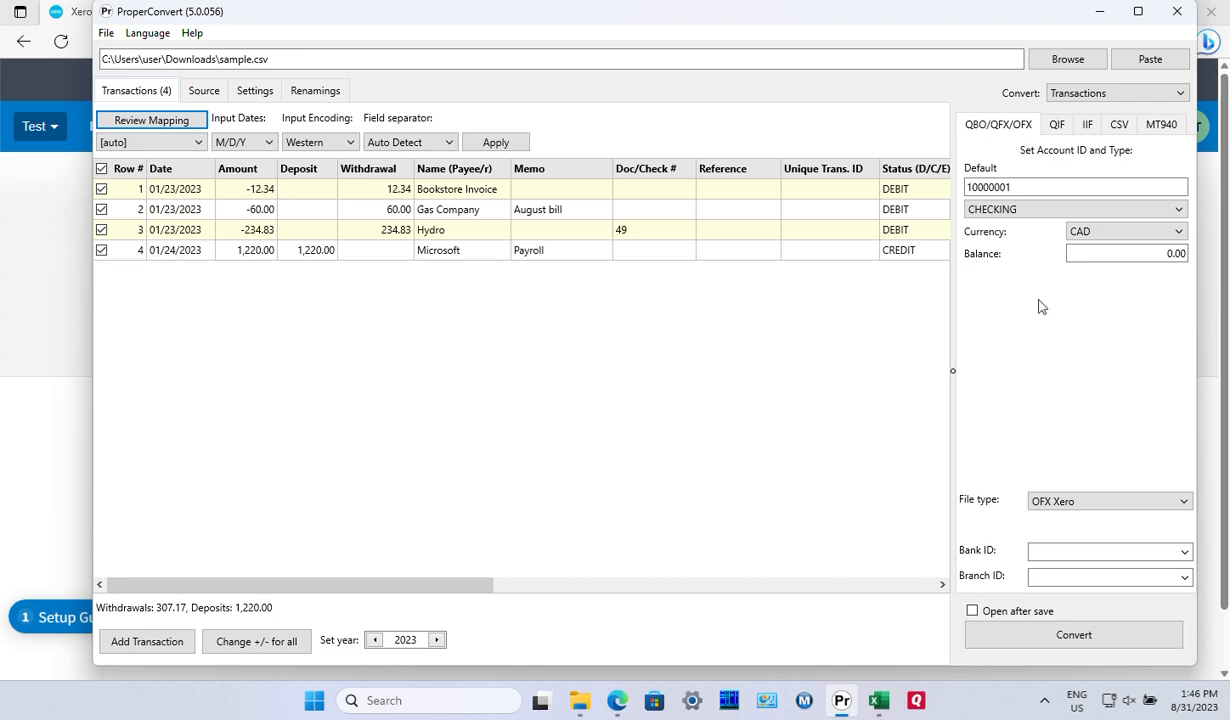
click(1007, 213)
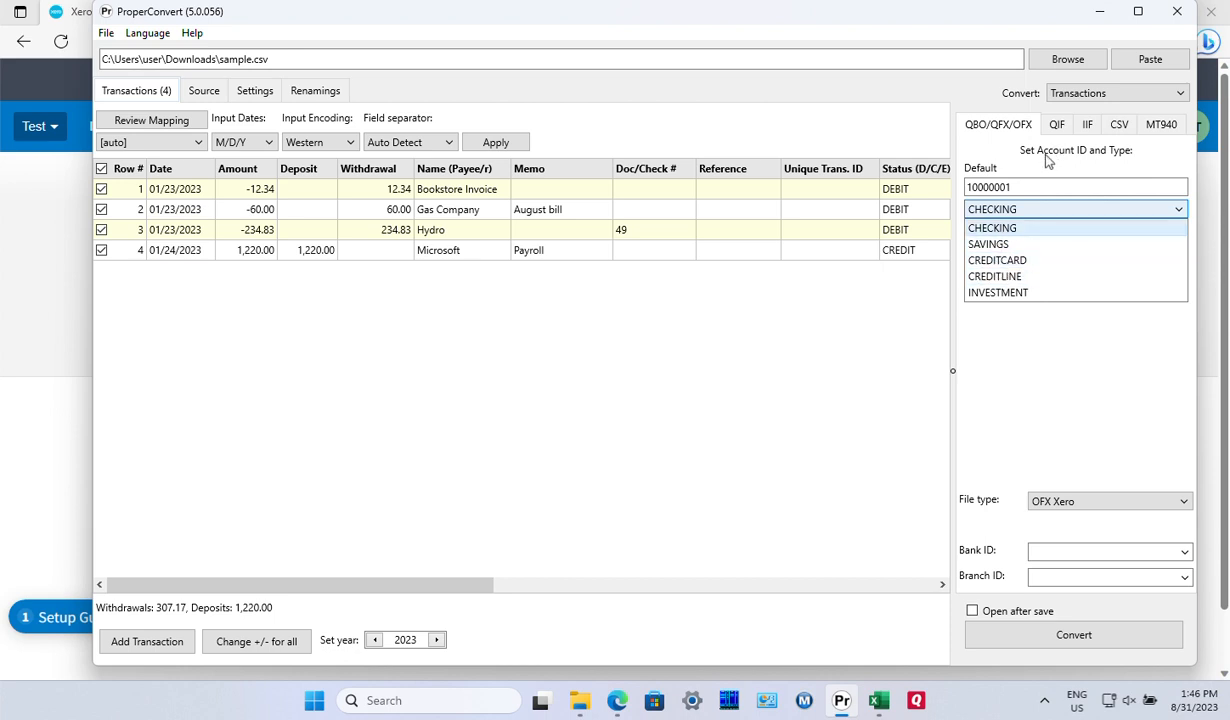
click(1010, 155)
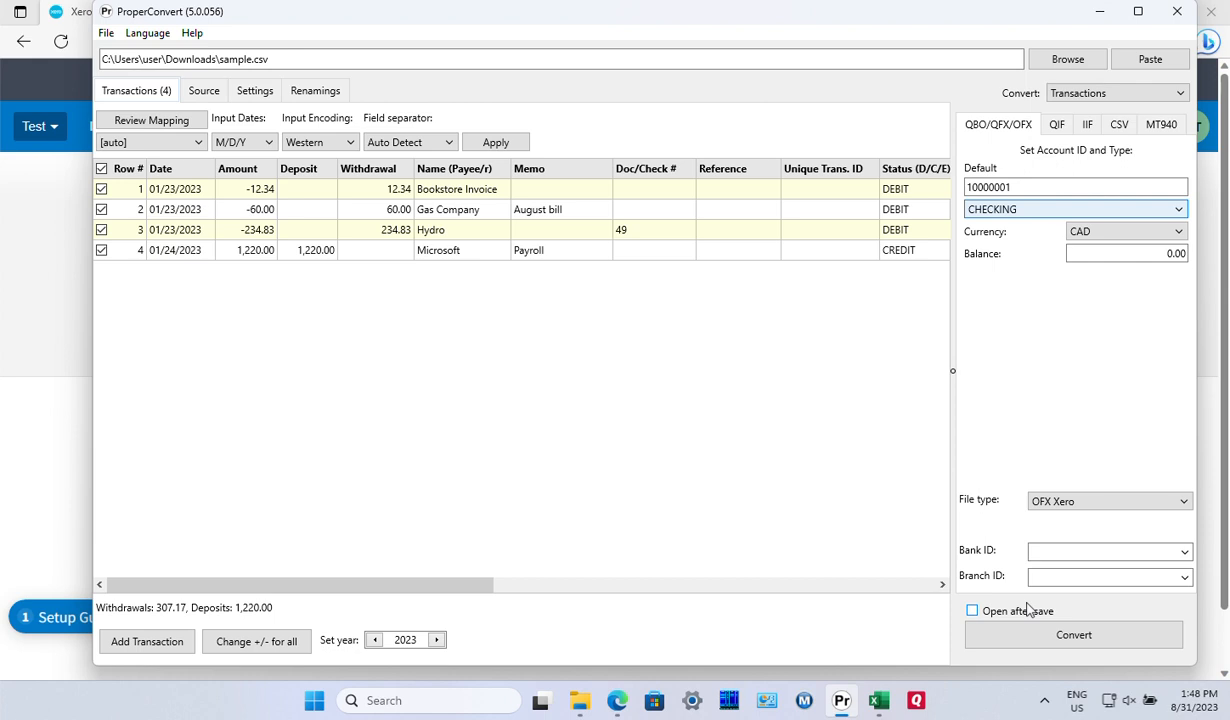
Convert the transactions and save them as sample.ofx in Downloads, replacing the existing file
click(1074, 633)
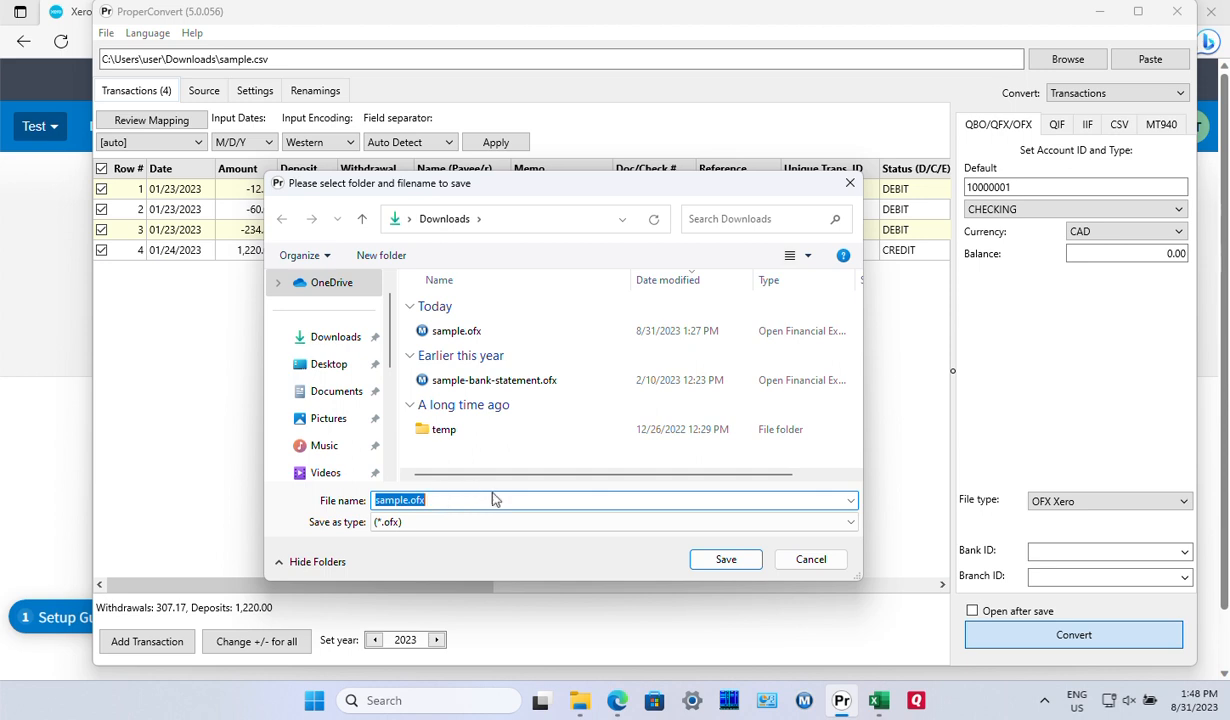
click(718, 562)
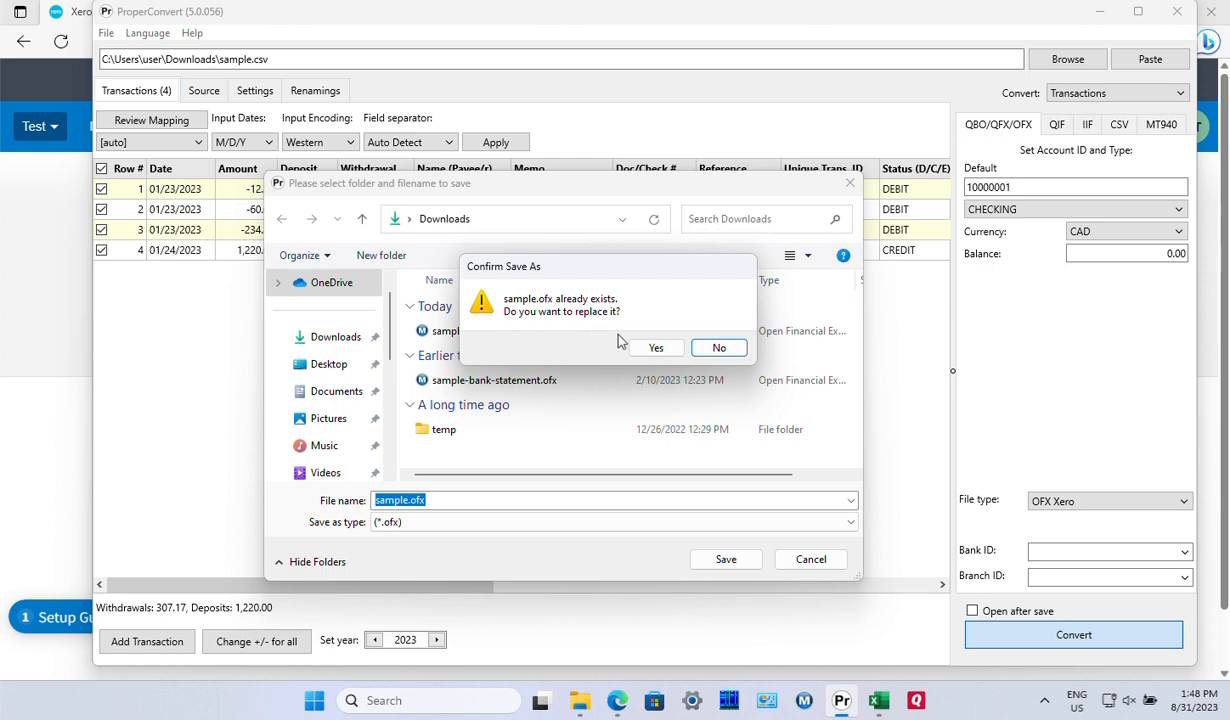
click(653, 350)
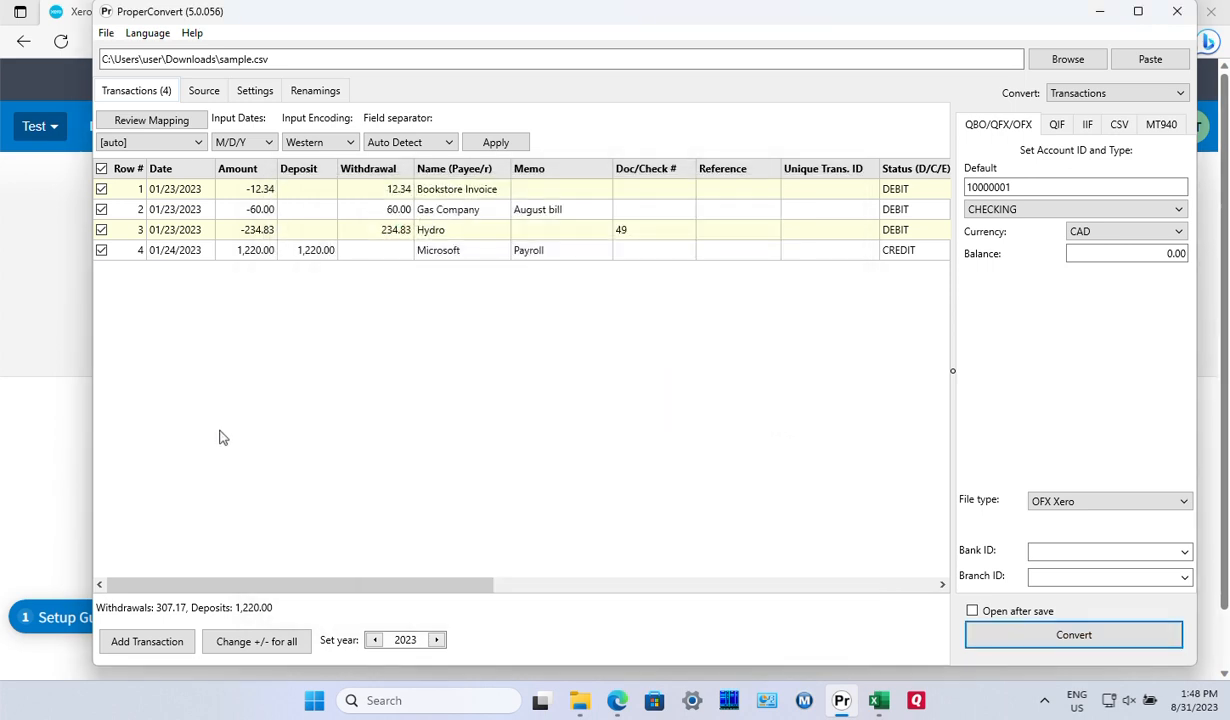
Switch to Xero, start a statement import for the Checking account and select sample.ofx as the file to upload
click(24, 446)
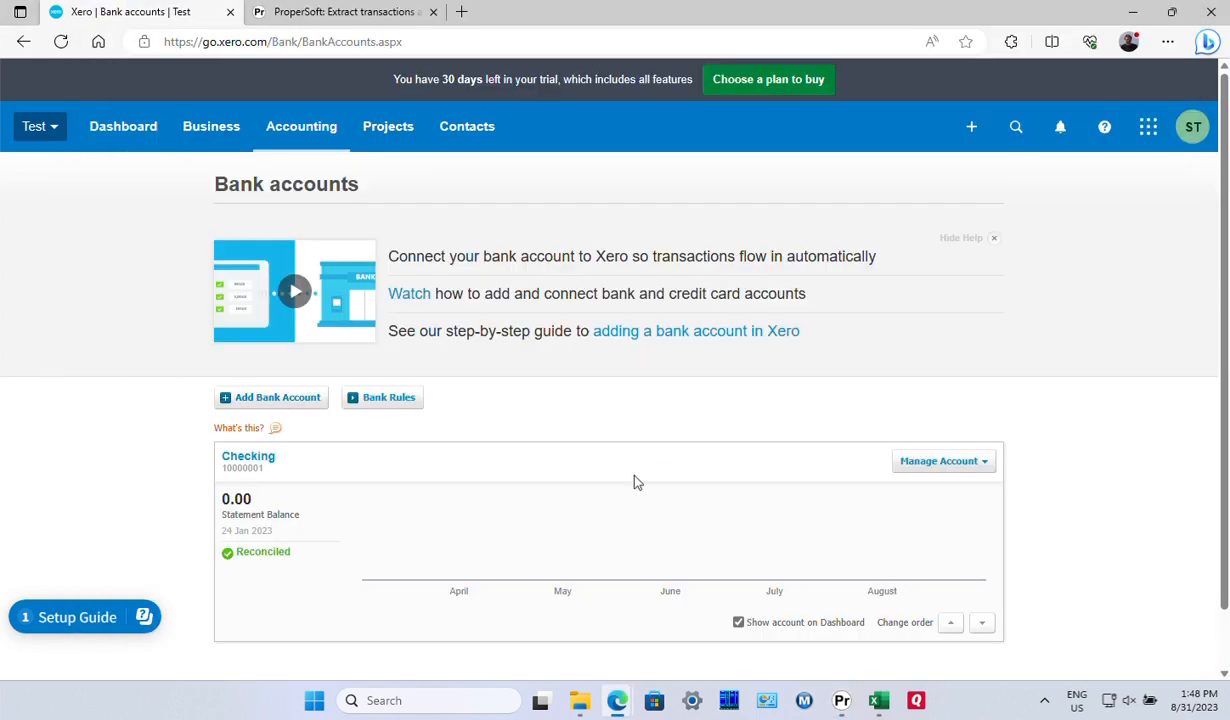
click(949, 470)
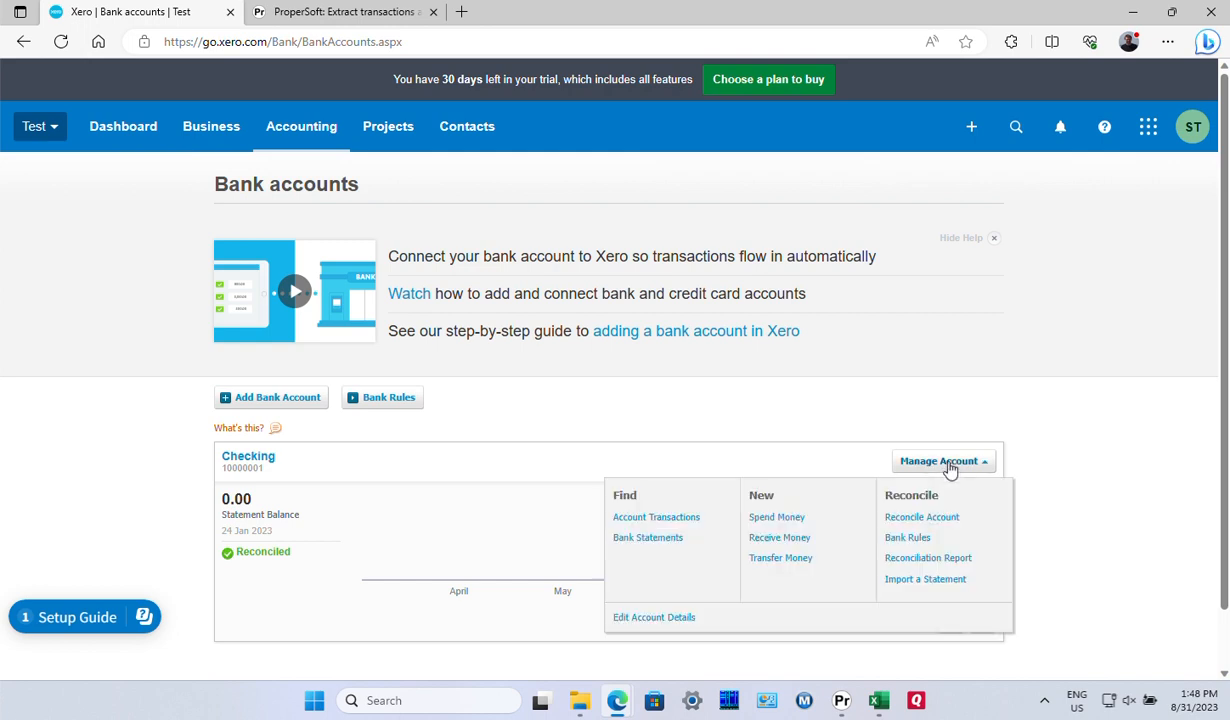
click(930, 580)
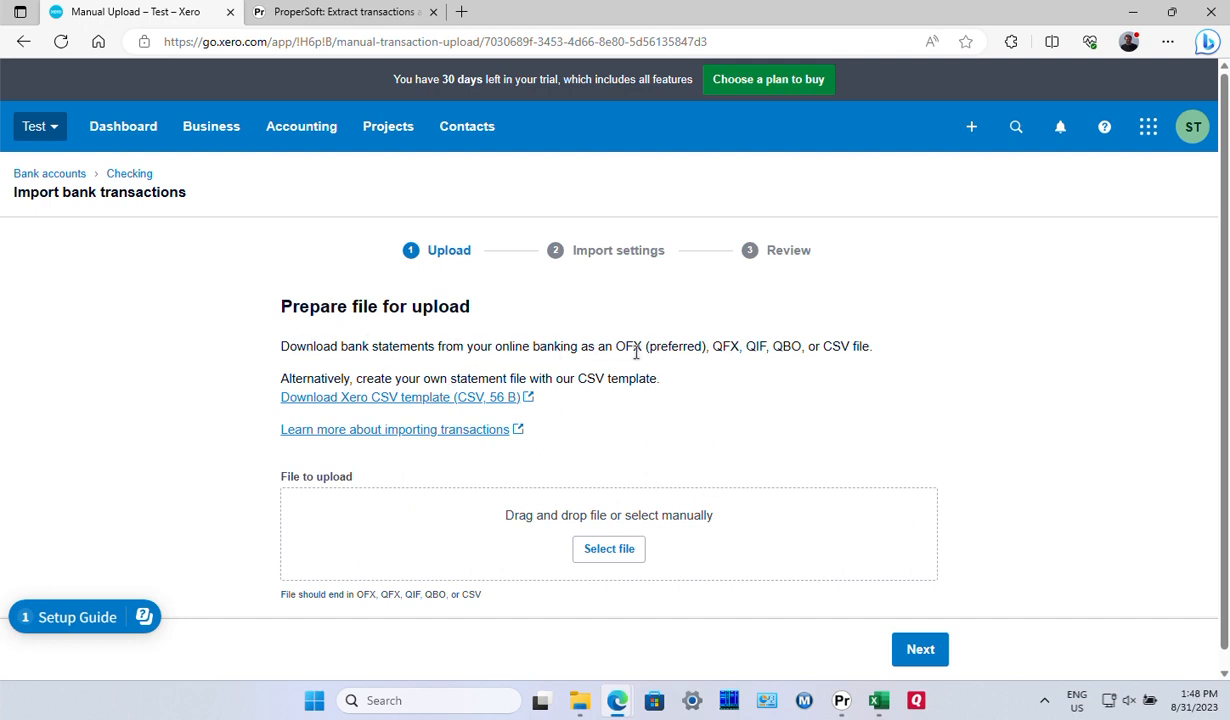
click(617, 549)
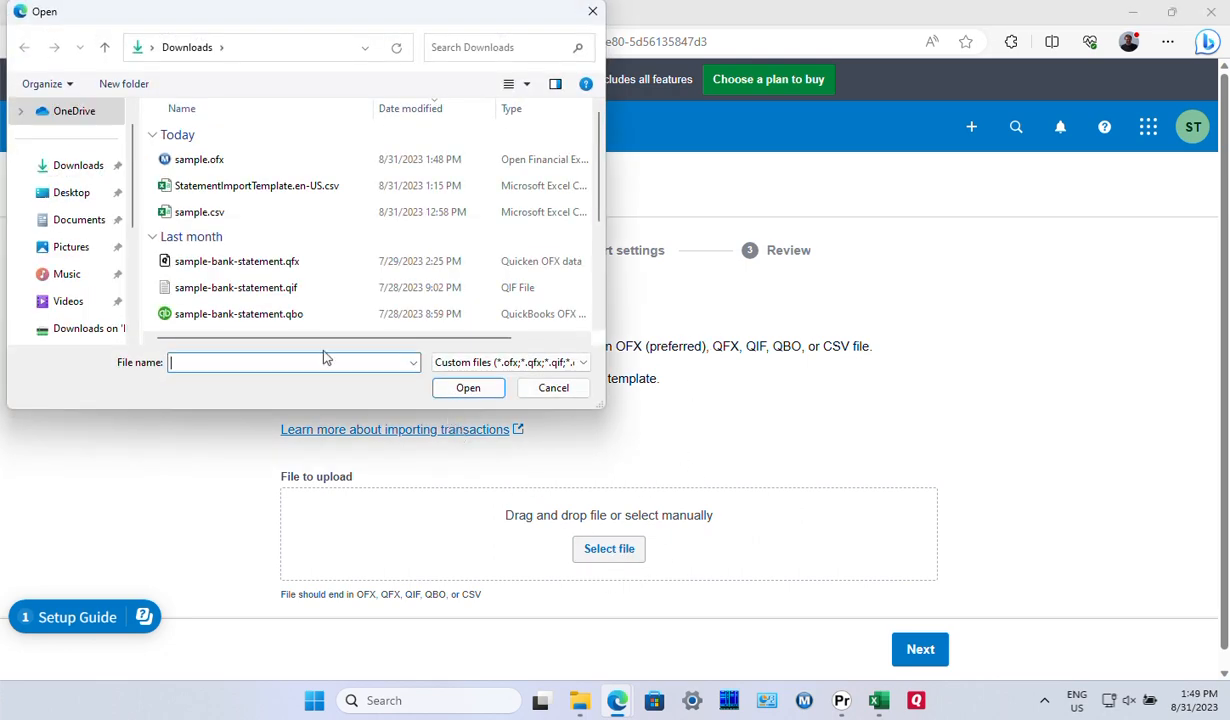
click(210, 162)
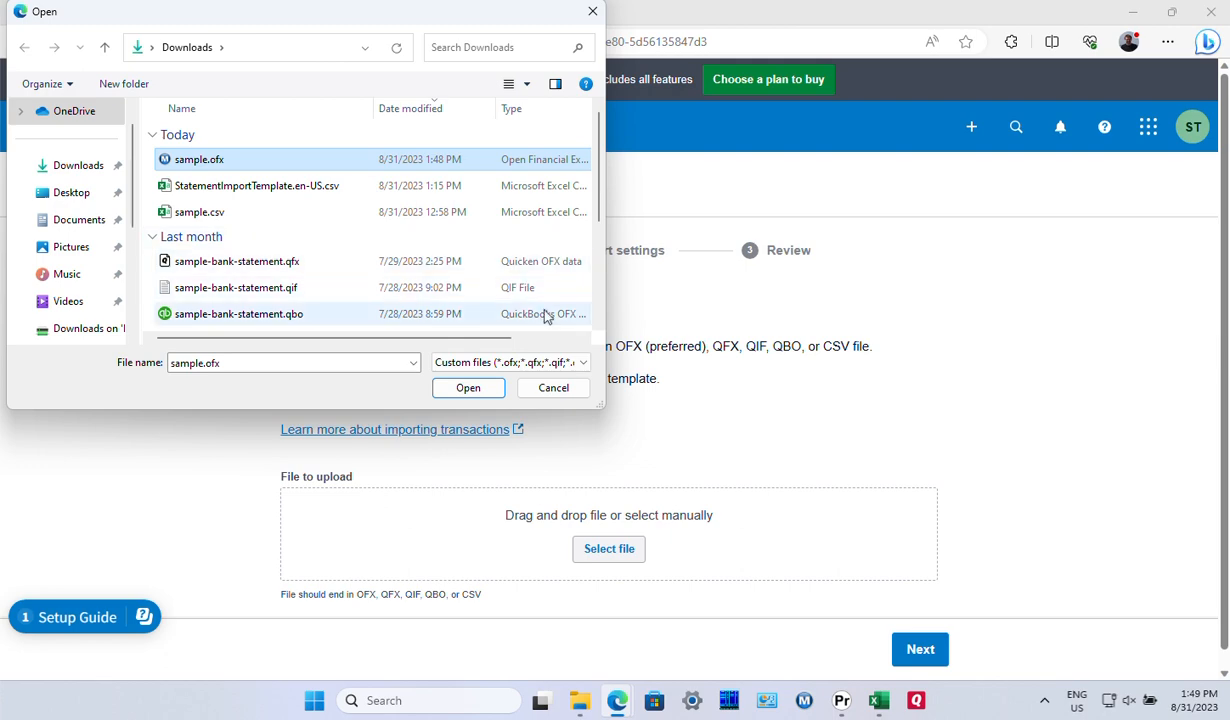
click(466, 388)
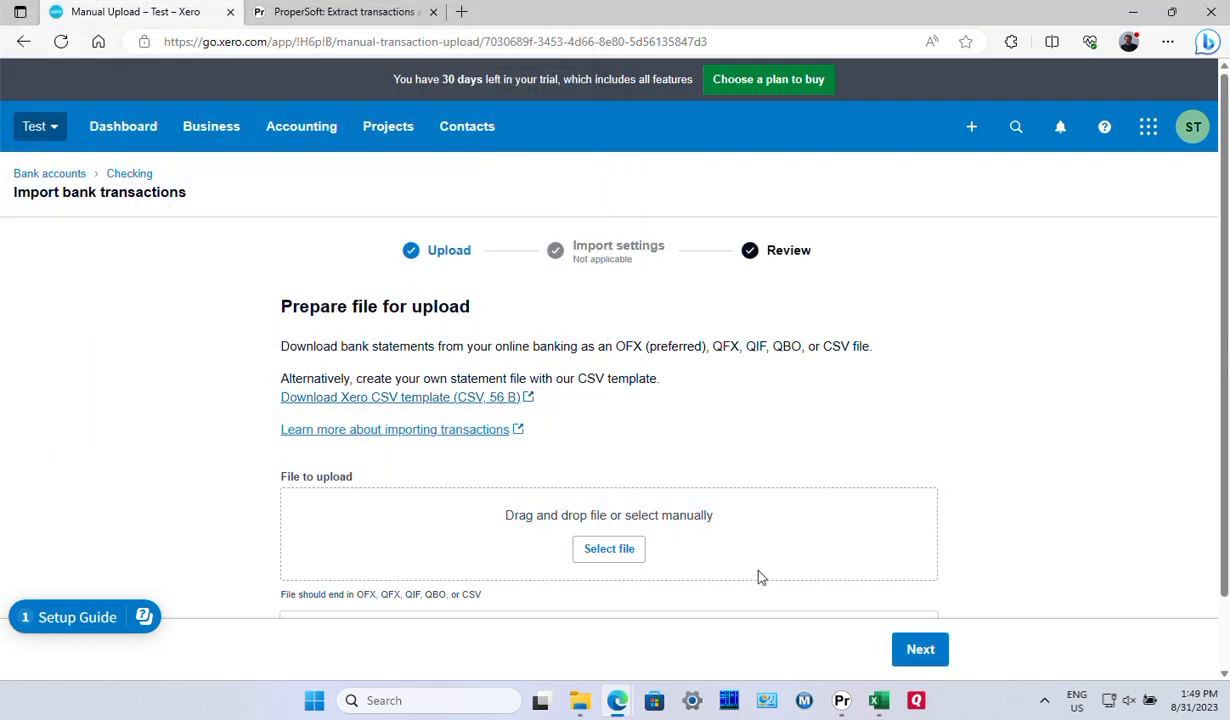
Proceed to the import review and complete the import with all listed transactions selected
click(920, 649)
scroll(900, 405, down, 2)
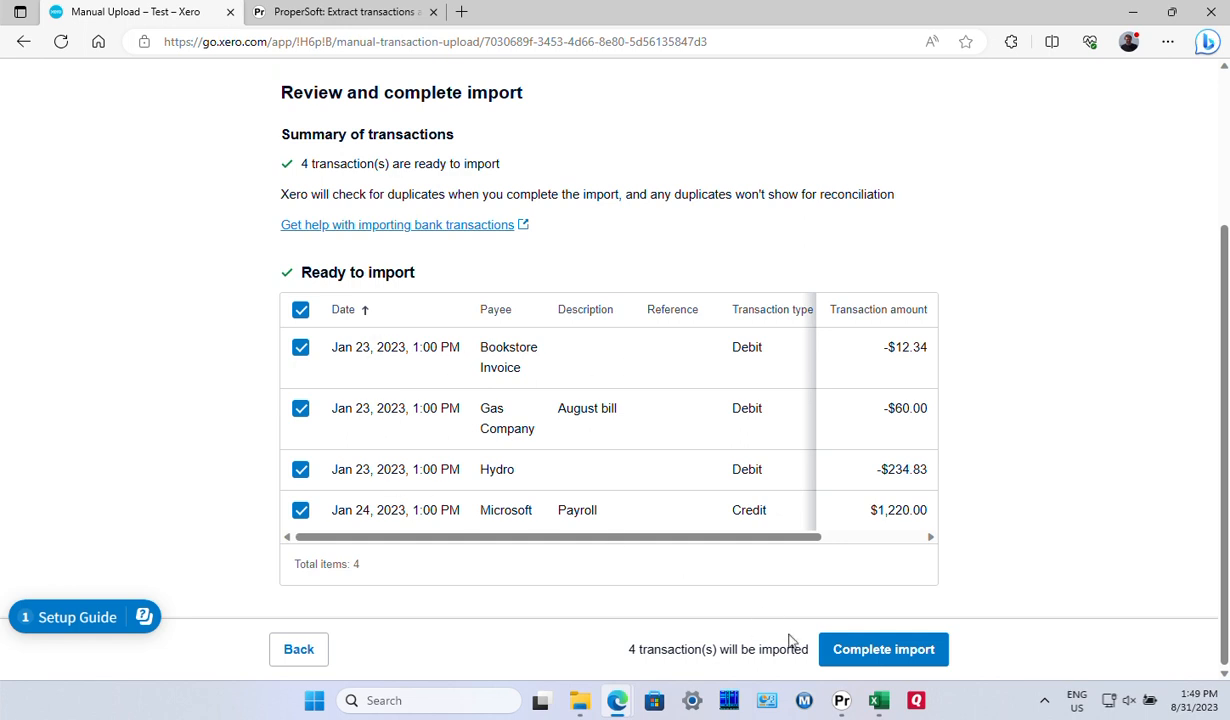
click(855, 653)
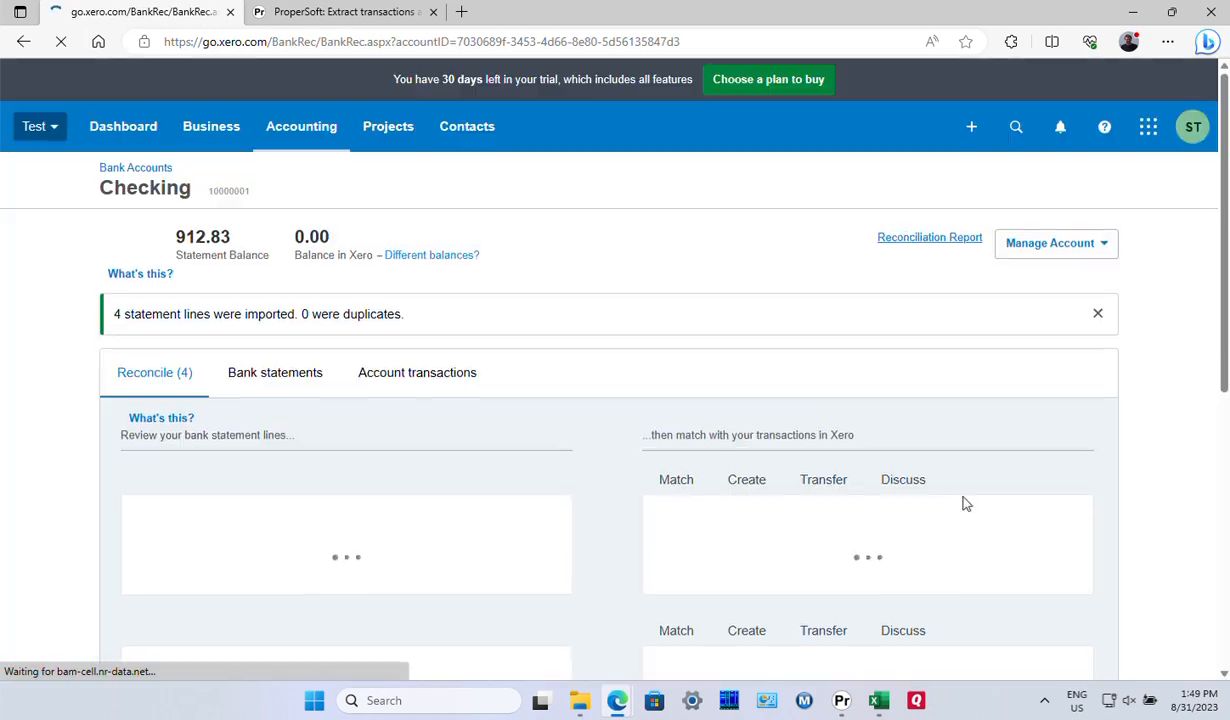
Look through the imported statement lines on the Checking account's reconciliation page
scroll(1067, 386, down, 1)
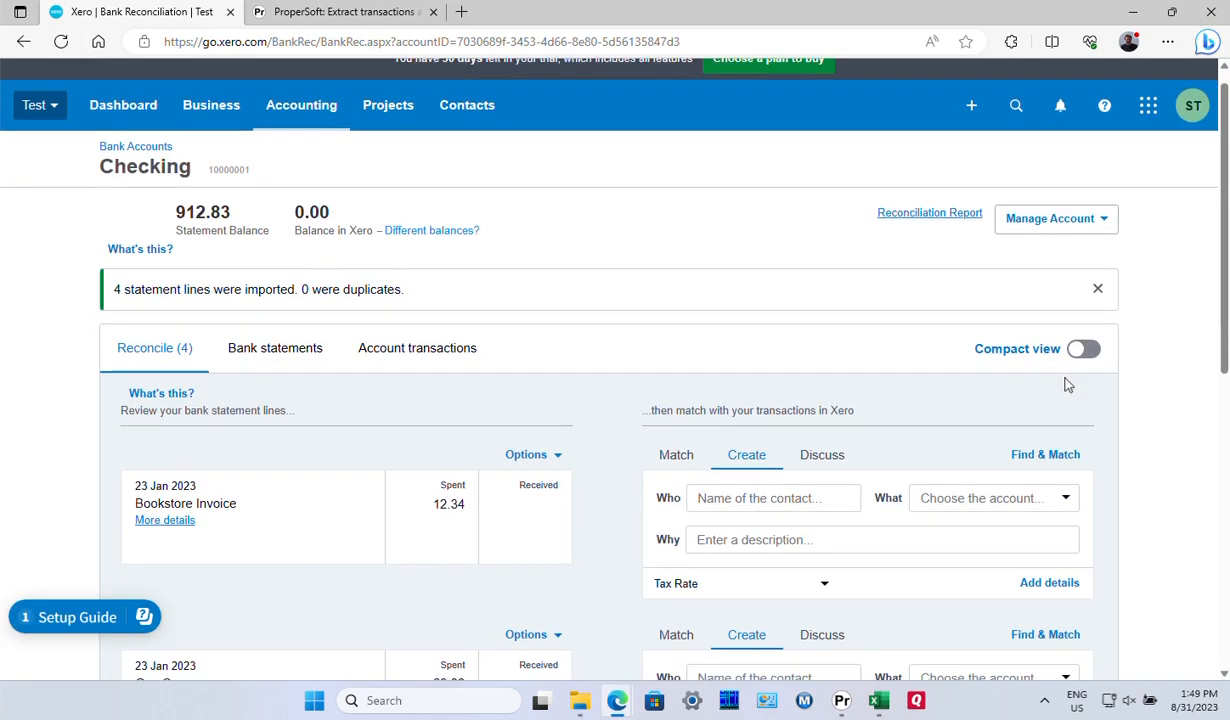
scroll(1067, 386, down, 3)
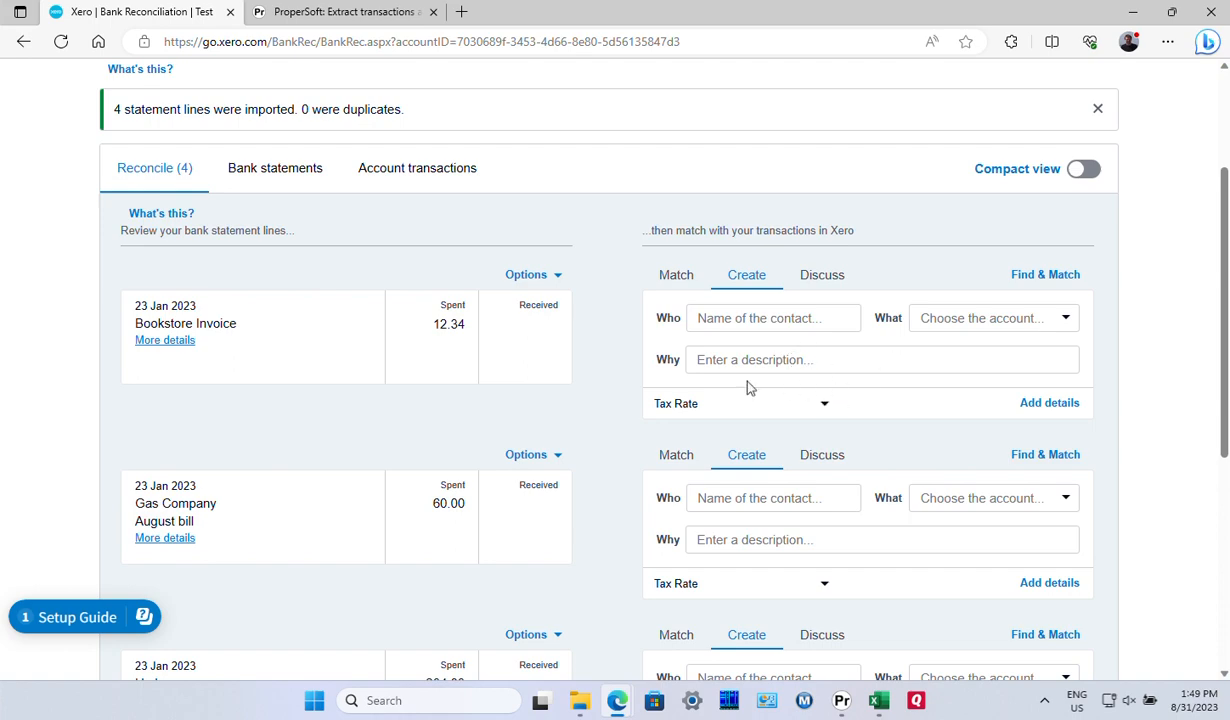
scroll(750, 388, up, 2)
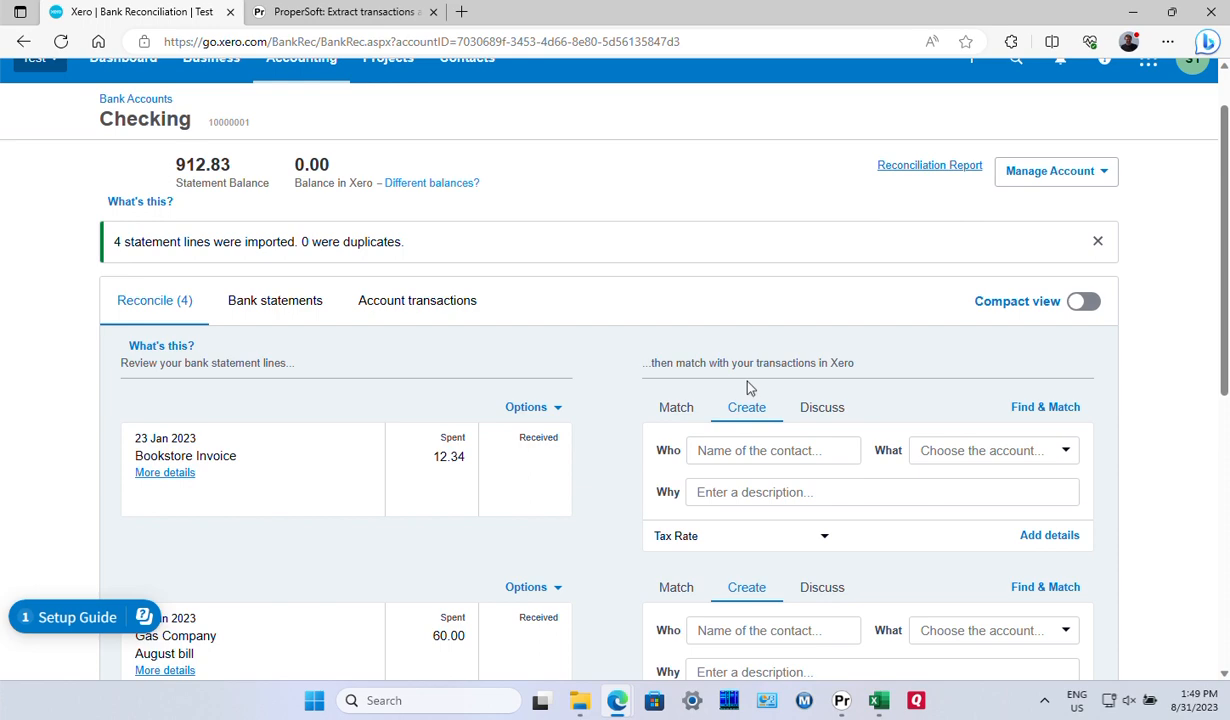
scroll(750, 388, down, 4)
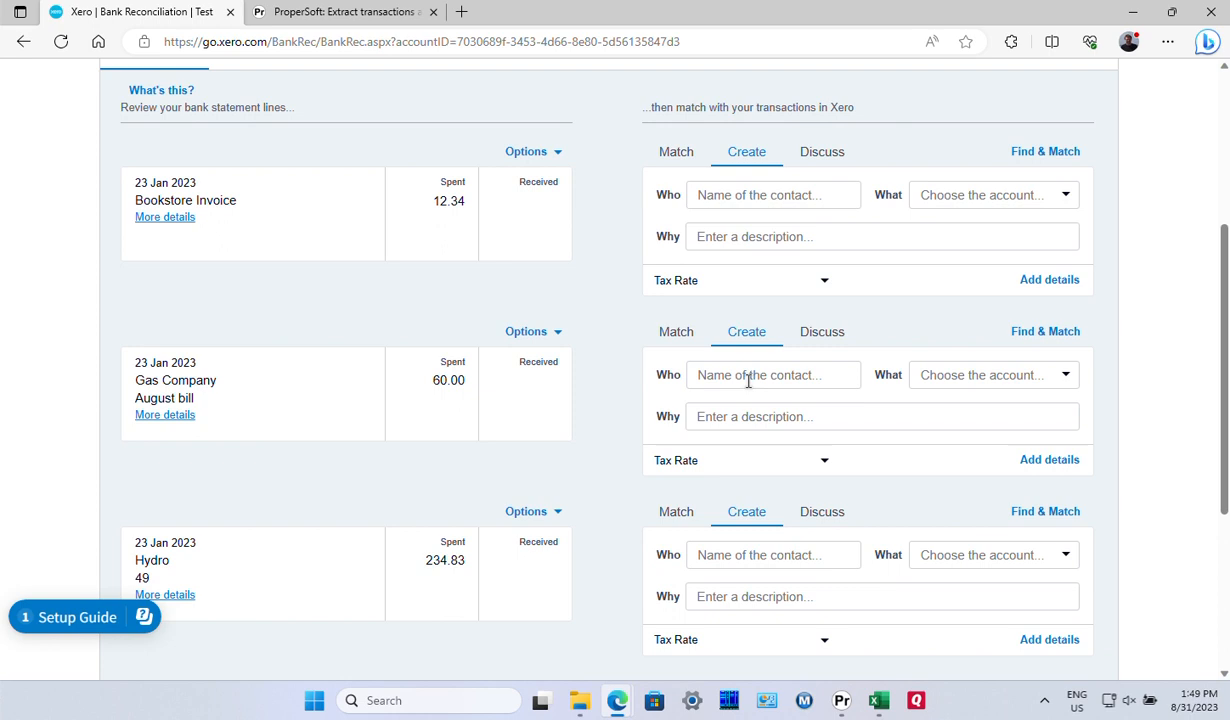
scroll(640, 403, up, 1)
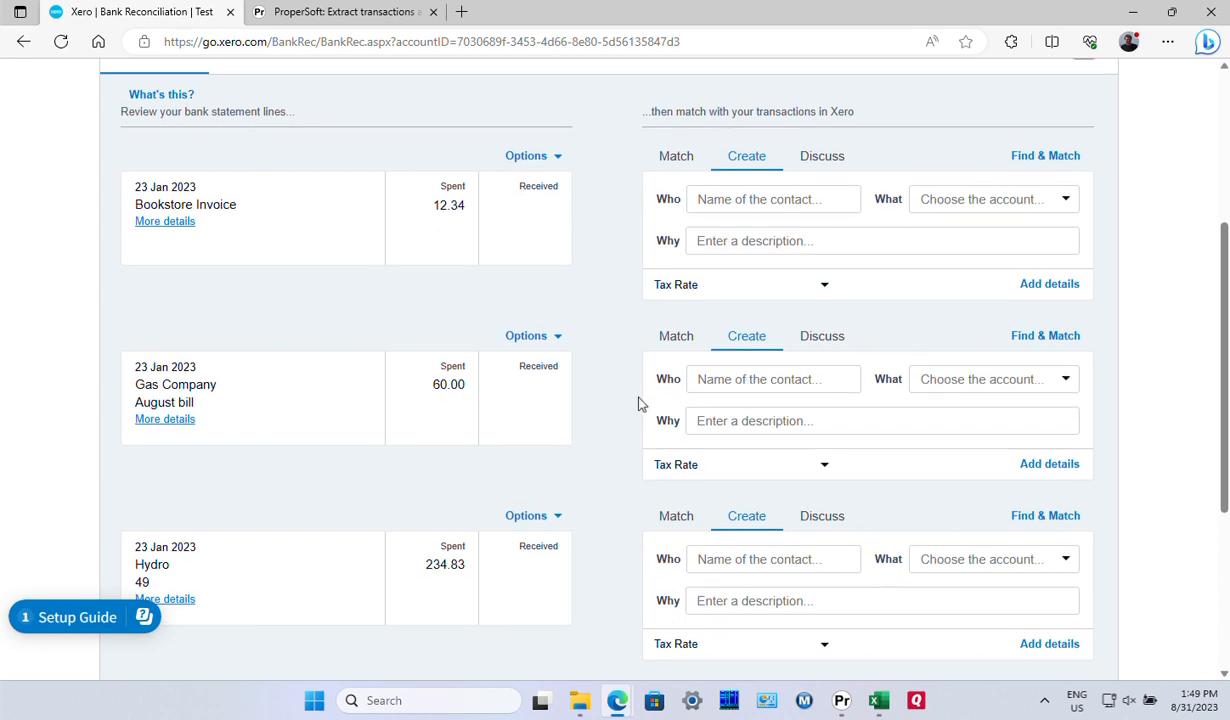